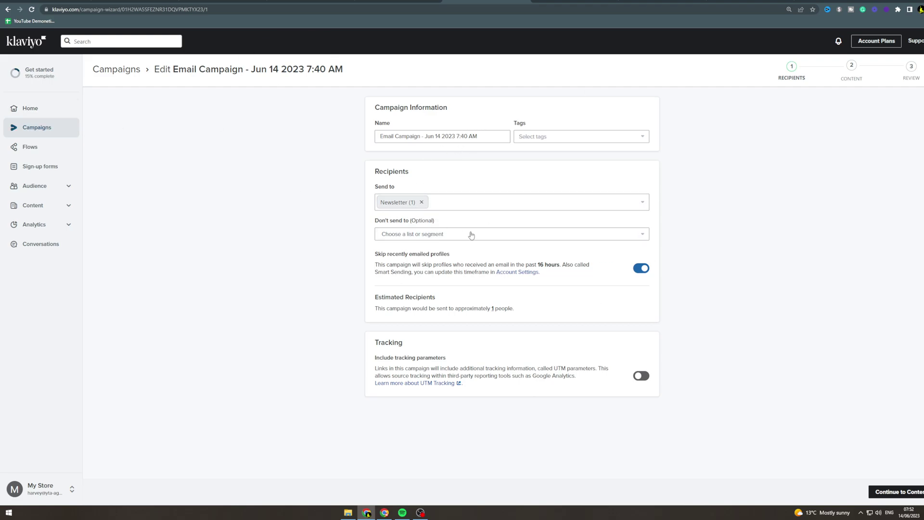
# - Continue past the Newsletter list recipients into the basic template's content editor
pyautogui.click(895, 492)
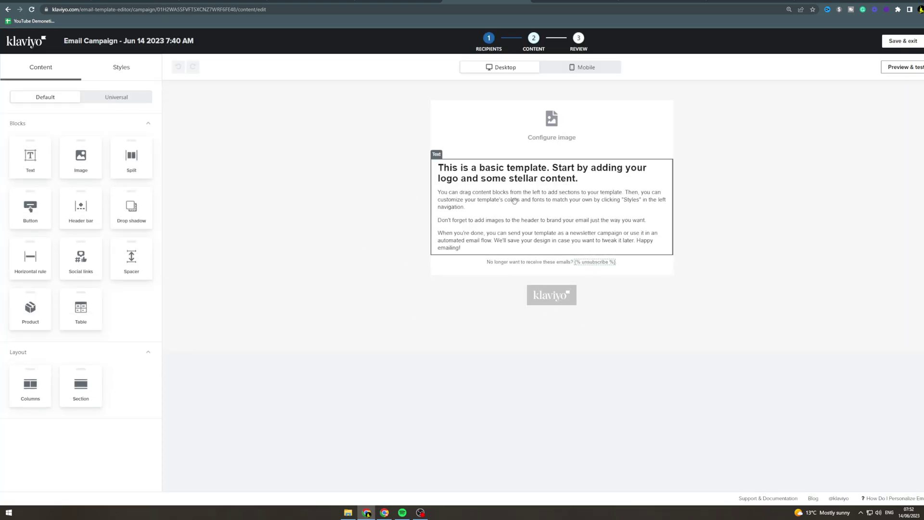
# - Select the template's text block and choose Add Font from its font list
pyautogui.click(515, 201)
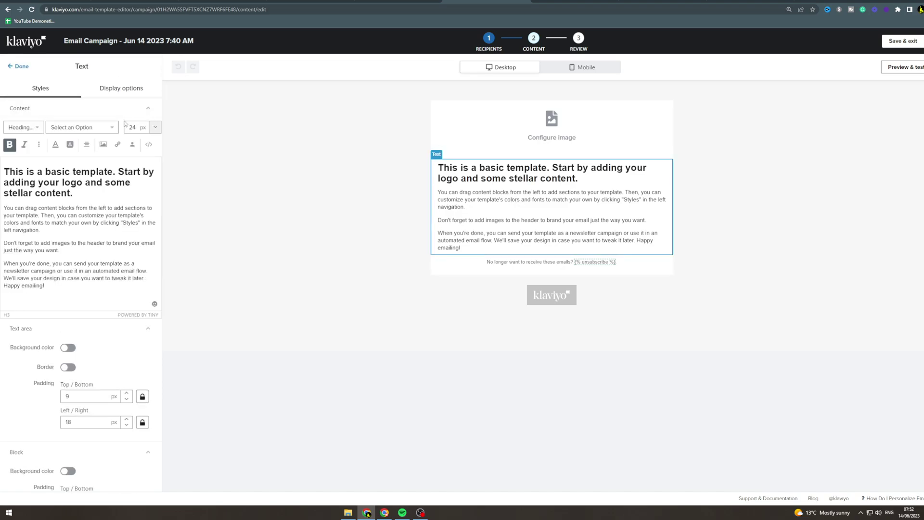
pyautogui.click(74, 130)
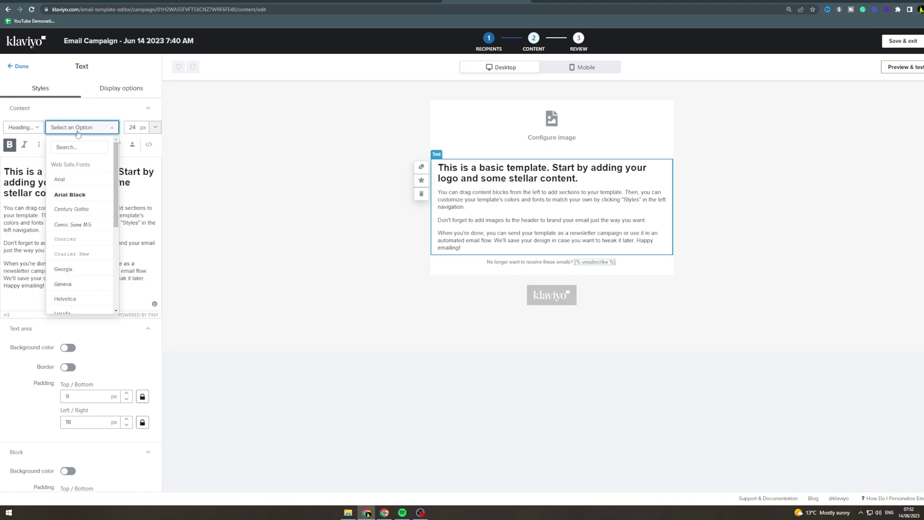
pyautogui.scroll(-5, 101, 217)
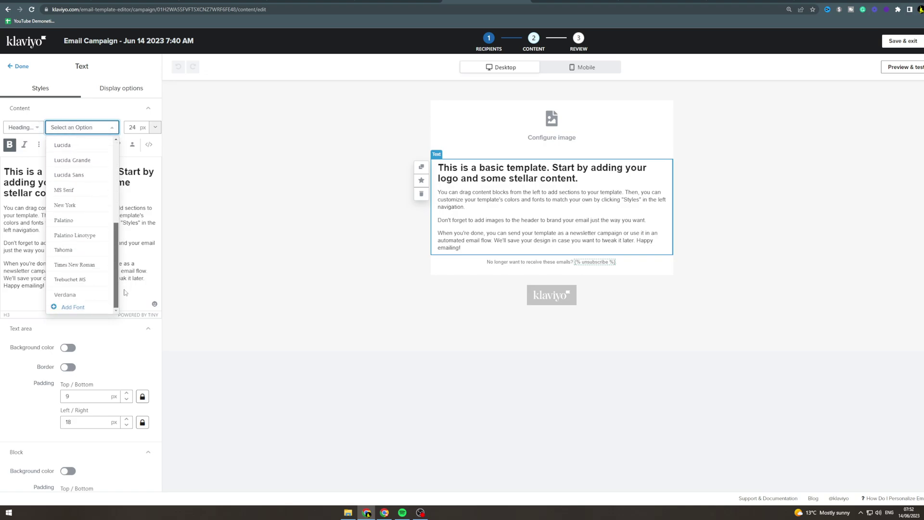
pyautogui.click(102, 308)
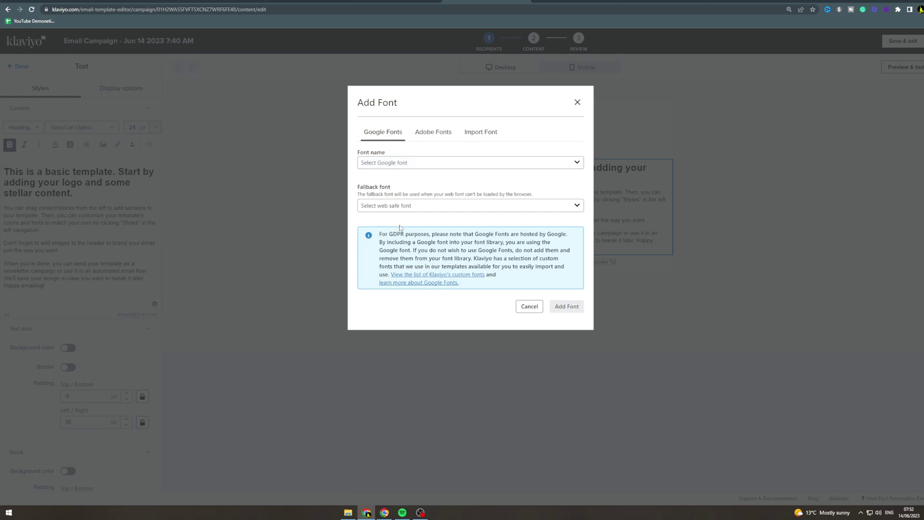
# - Browse the Google font and fallback font lists, leaving both unselected
pyautogui.click(415, 163)
pyautogui.click(471, 172)
pyautogui.click(467, 163)
pyautogui.scroll(-5, 497, 247)
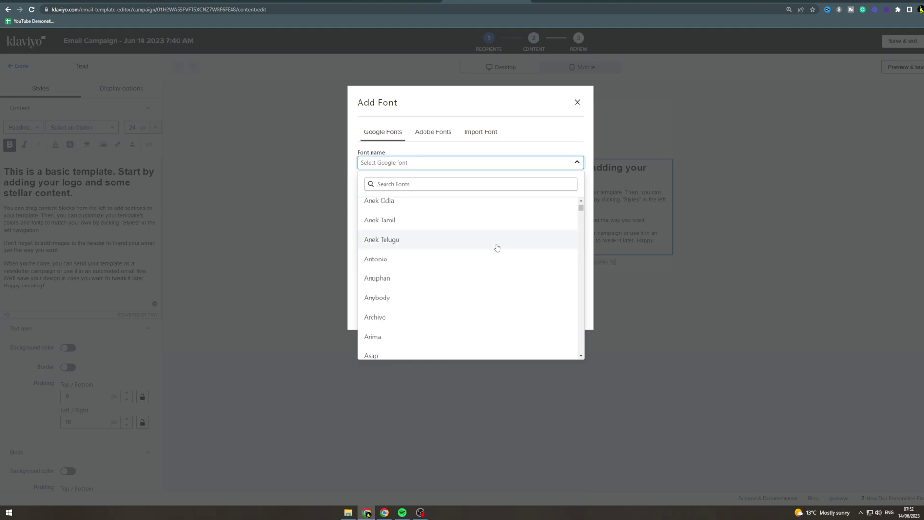
pyautogui.scroll(-5, 497, 247)
pyautogui.moveTo(581, 209); pyautogui.dragTo(578, 172)
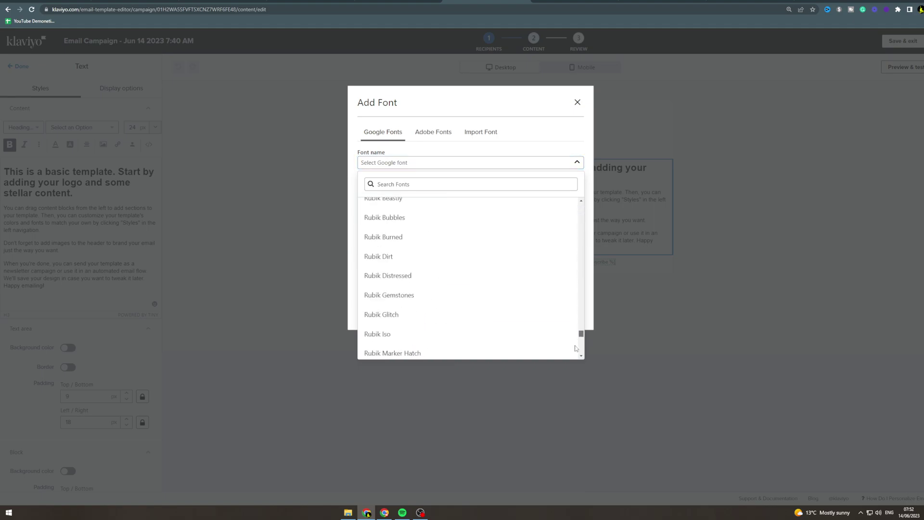
pyautogui.click(565, 156)
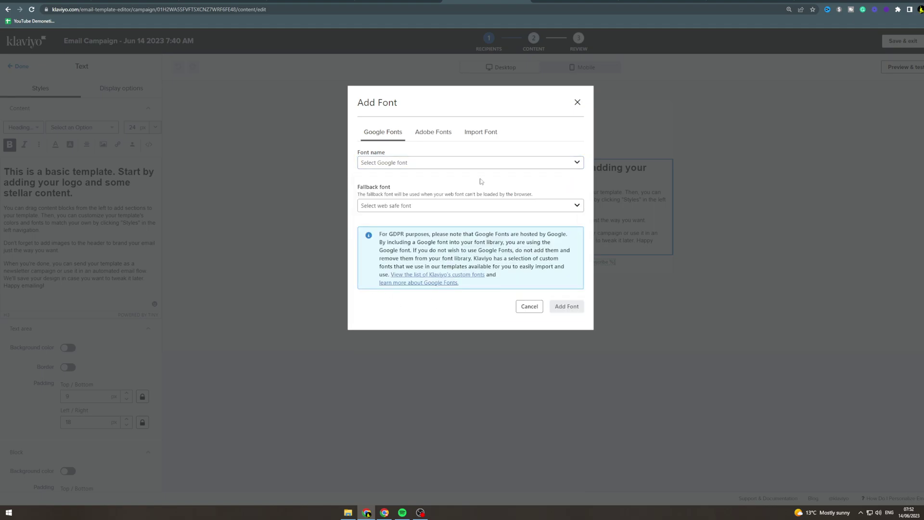
pyautogui.click(459, 205)
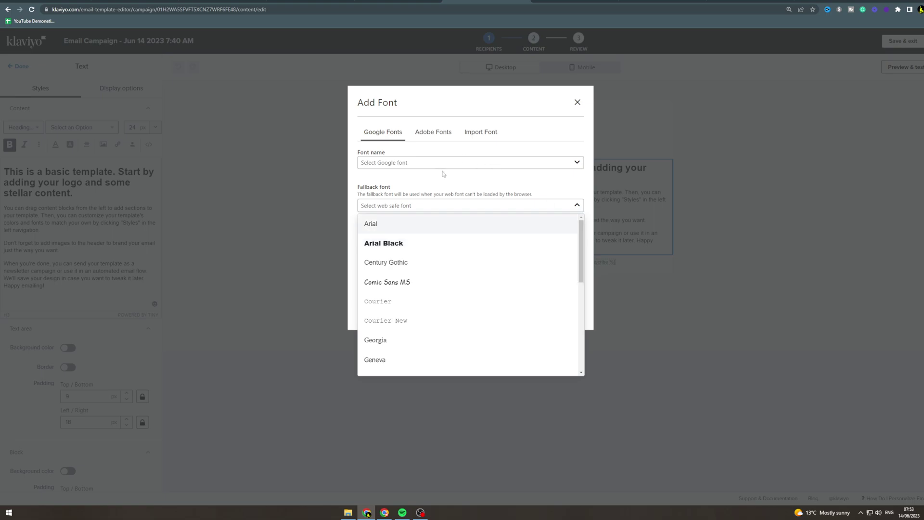
pyautogui.moveTo(582, 242); pyautogui.dragTo(582, 223)
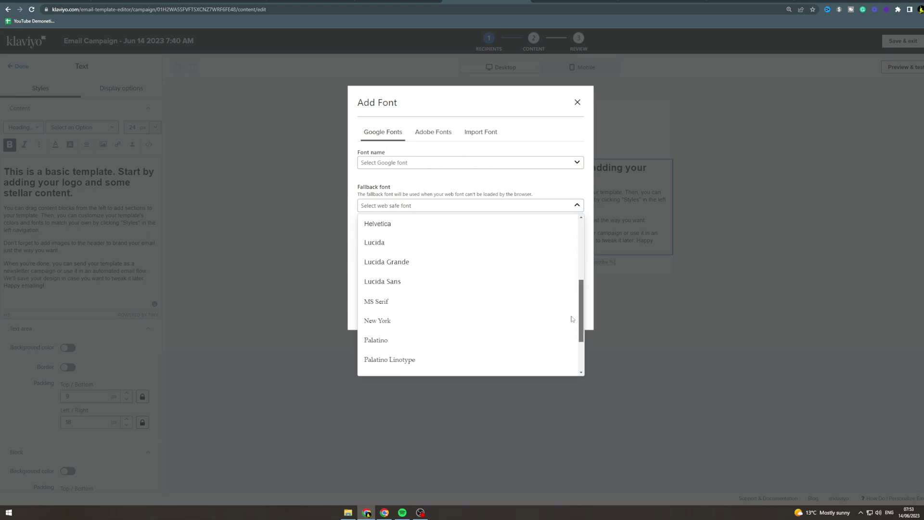
pyautogui.click(502, 180)
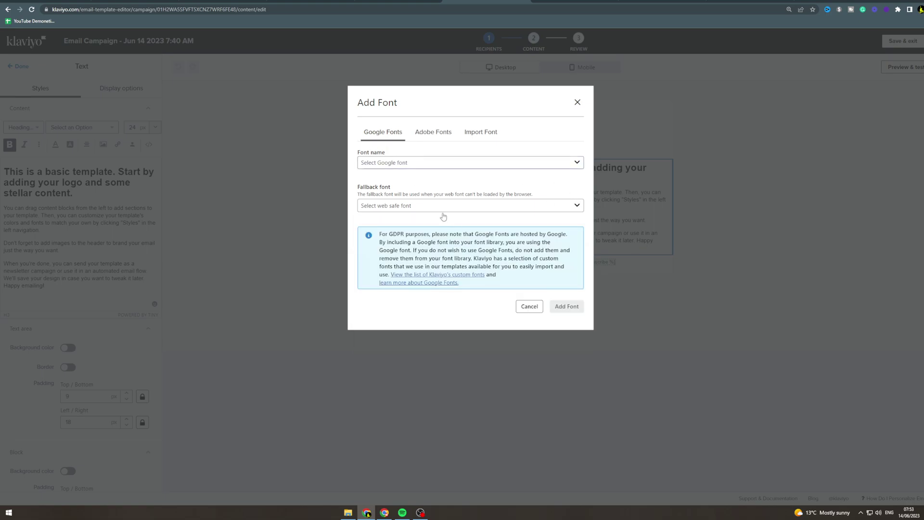
# - Switch the Add Font dialog to Adobe Fonts and focus its empty CSS Address field
pyautogui.click(433, 134)
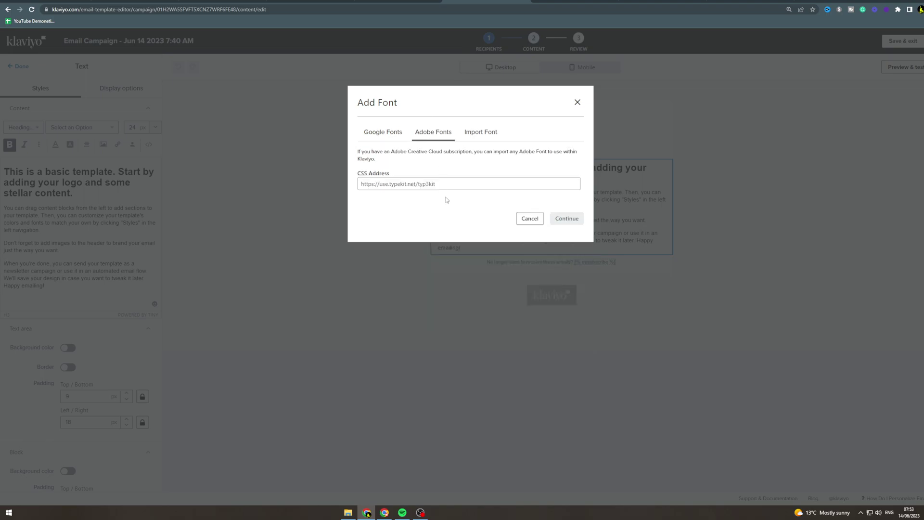
pyautogui.click(443, 186)
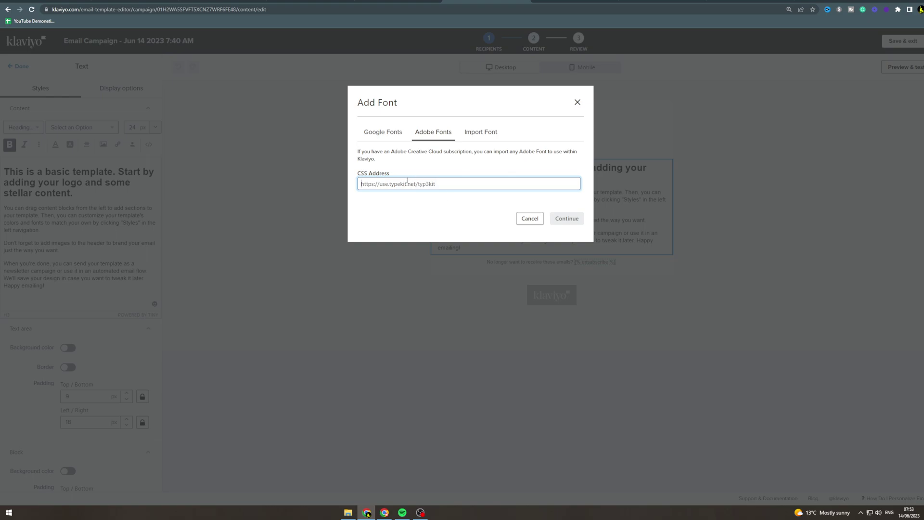
pyautogui.click(480, 131)
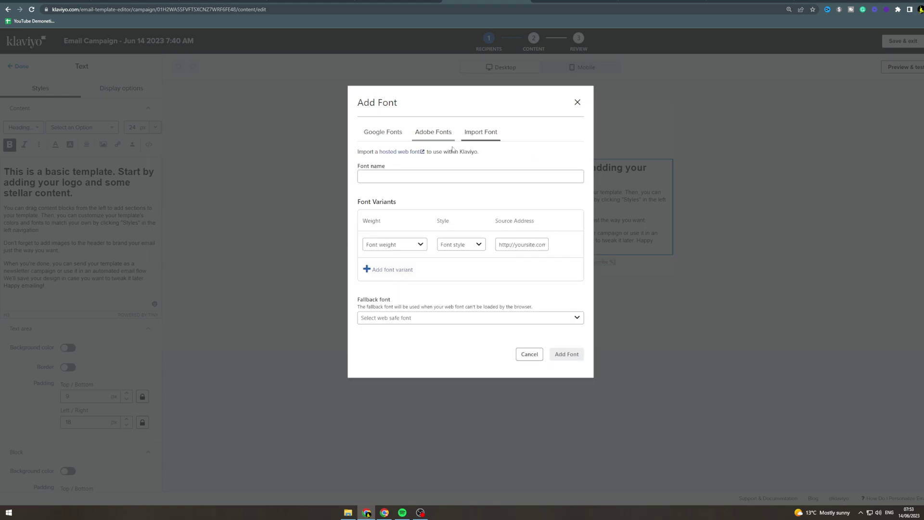
pyautogui.click(419, 177)
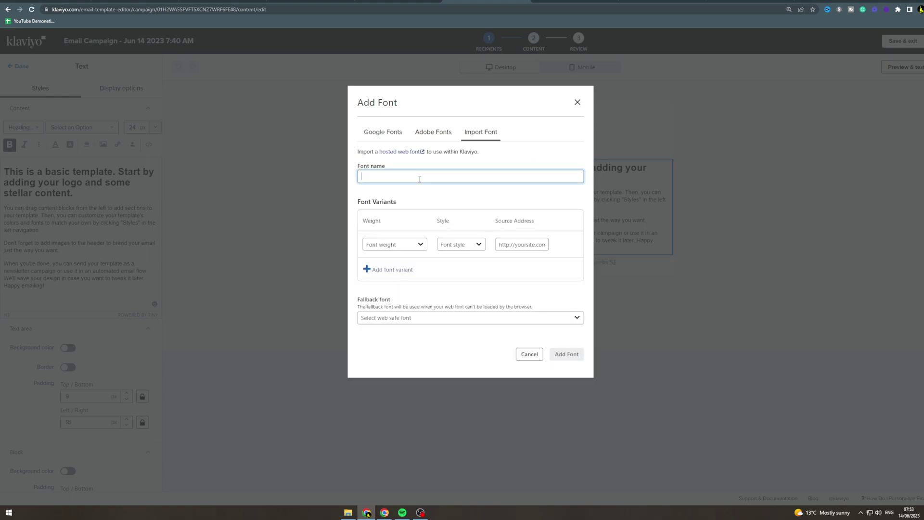
pyautogui.click(534, 246)
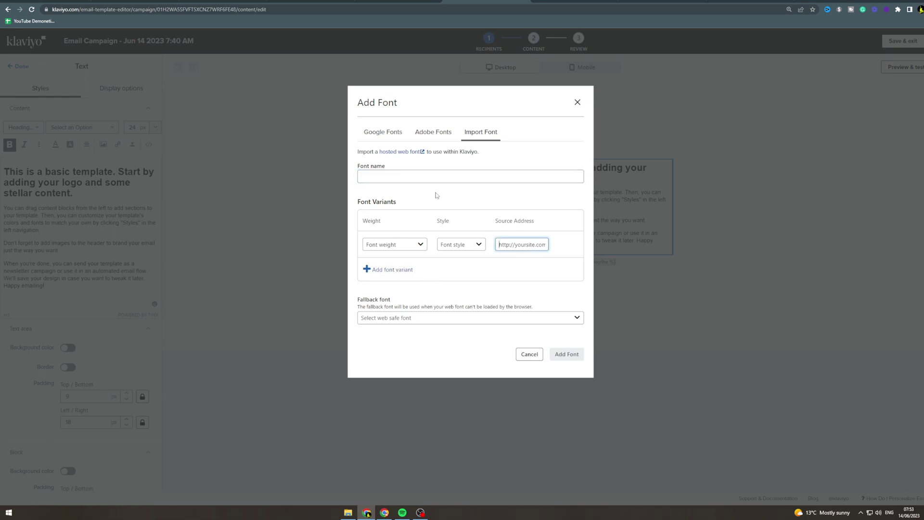
pyautogui.rightClick(397, 153)
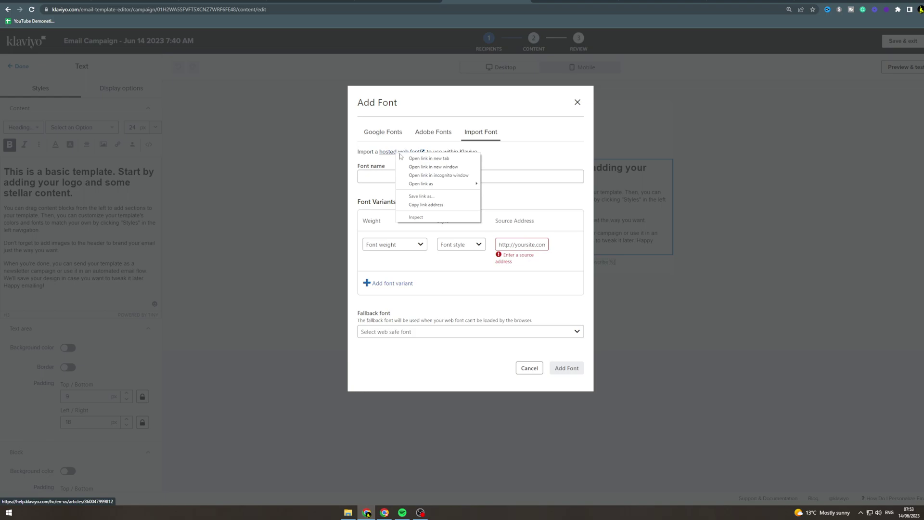
pyautogui.press('Escape')
pyautogui.click(547, 2)
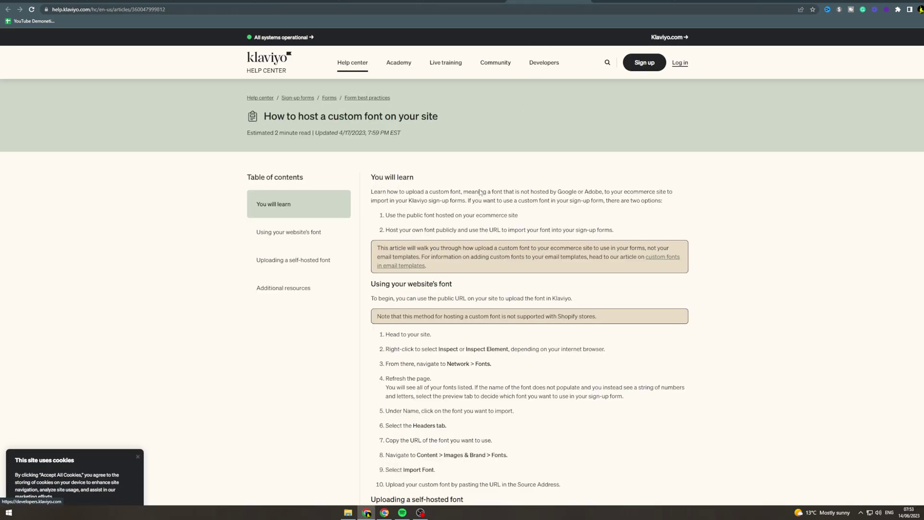
pyautogui.scroll(-5, 474, 236)
pyautogui.scroll(-2, 472, 237)
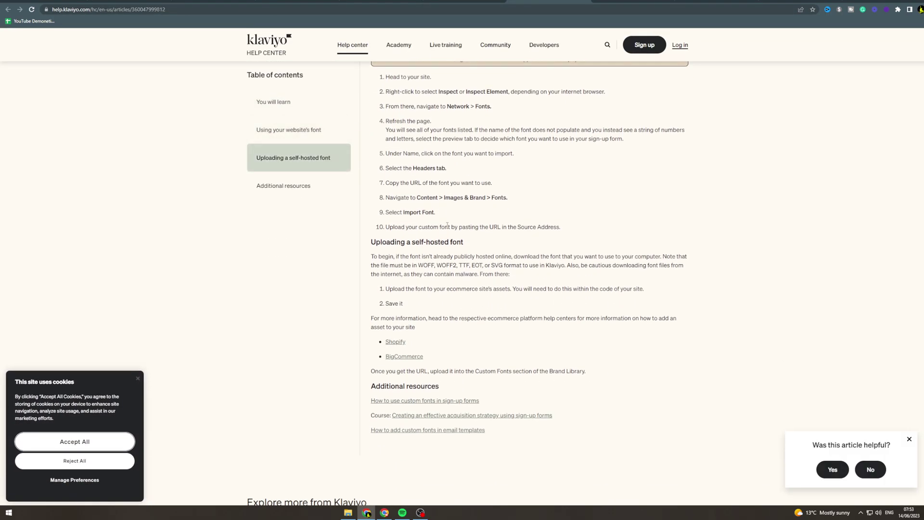
pyautogui.click(459, 3)
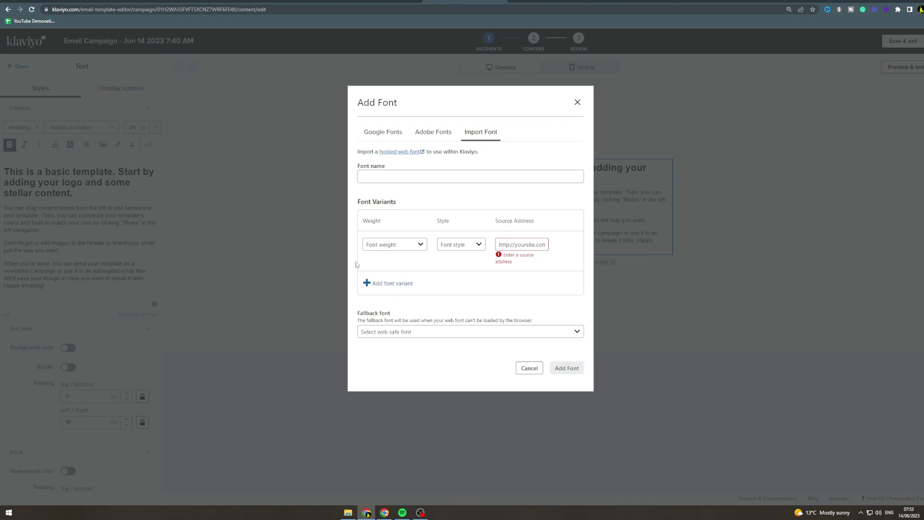
# - Check the fallback font list without choosing one, then return to Google Fonts
pyautogui.click(422, 330)
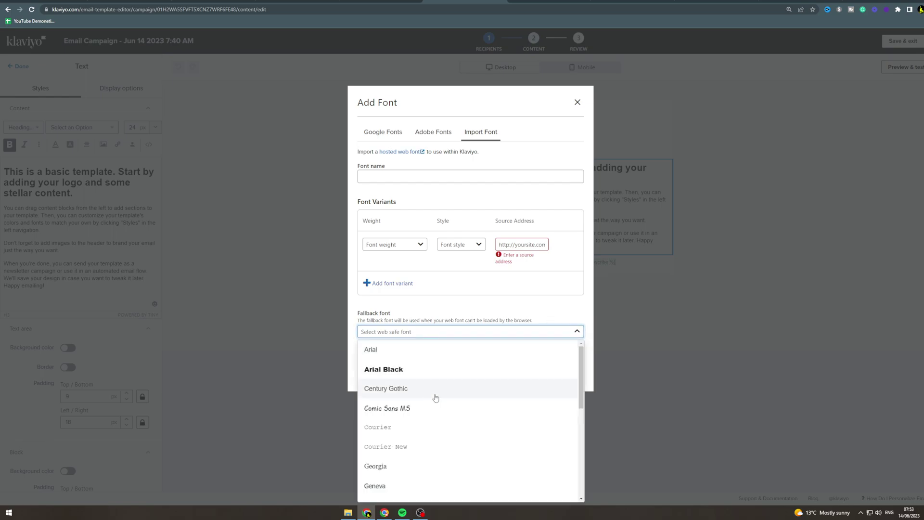
pyautogui.click(535, 391)
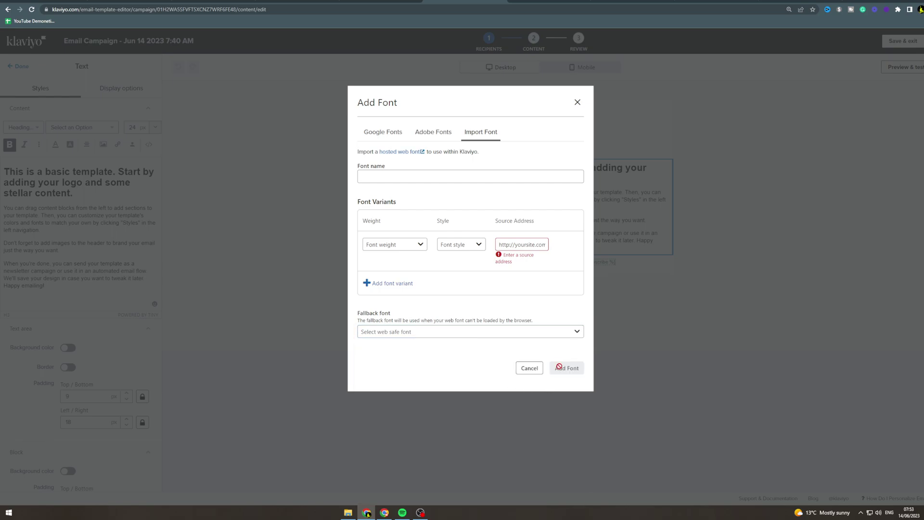
pyautogui.click(383, 131)
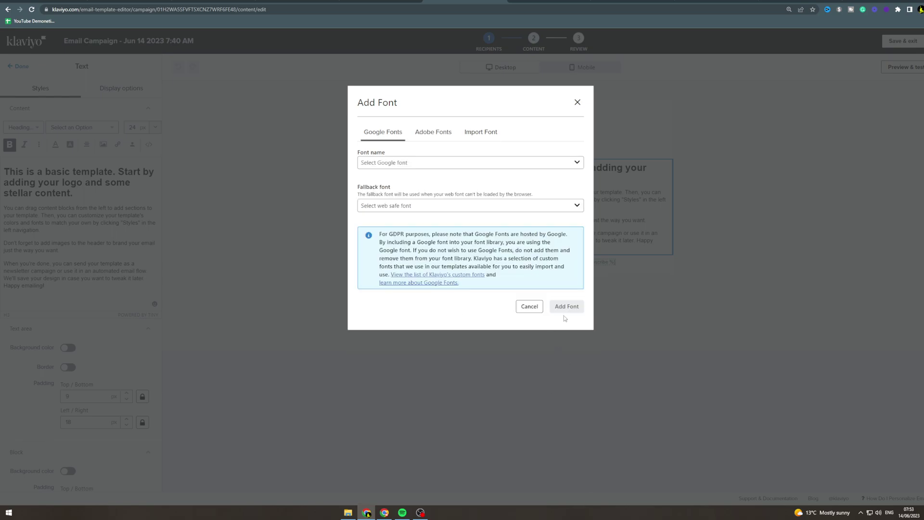
# - Choose Albert Sans as the Google font, then close the Add Font dialog
pyautogui.click(451, 162)
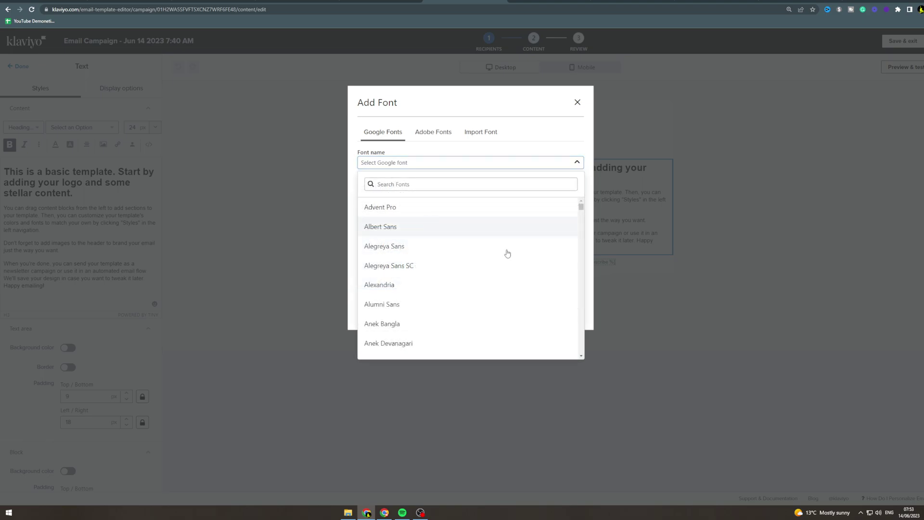
pyautogui.press('Return')
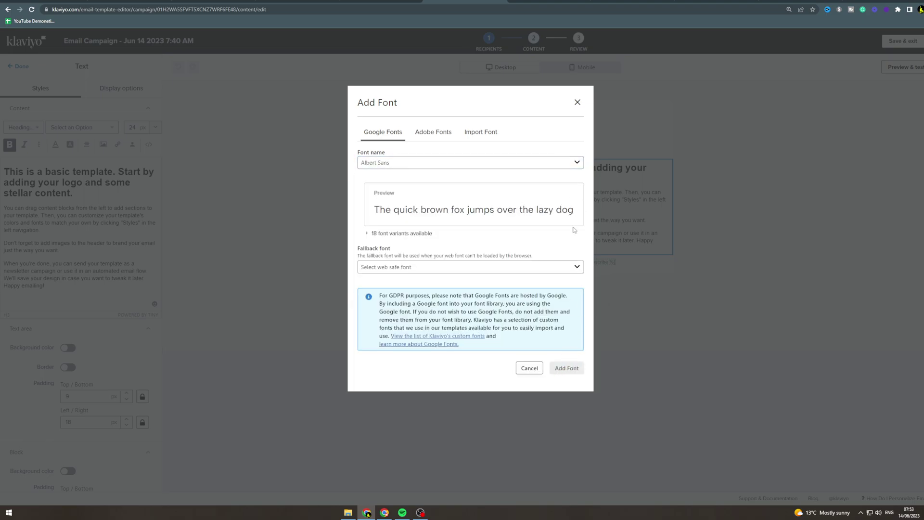
pyautogui.rightClick(578, 103)
pyautogui.click(577, 105)
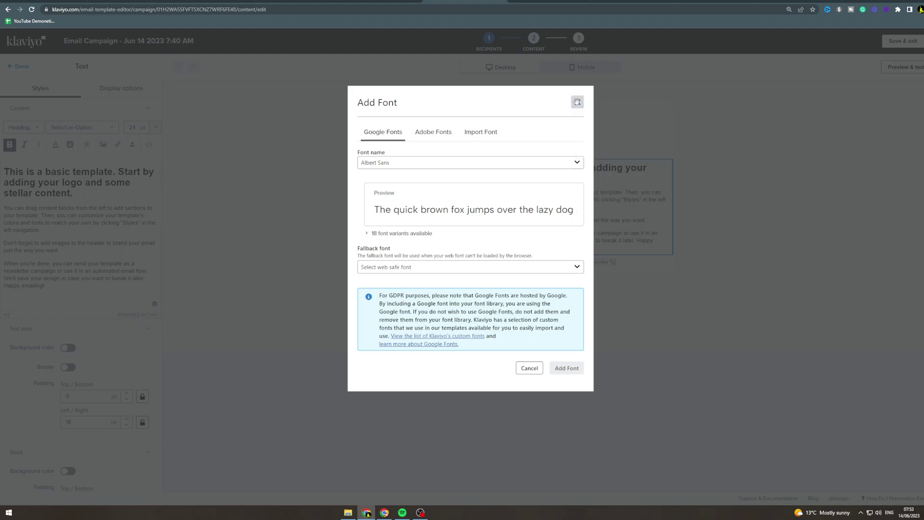